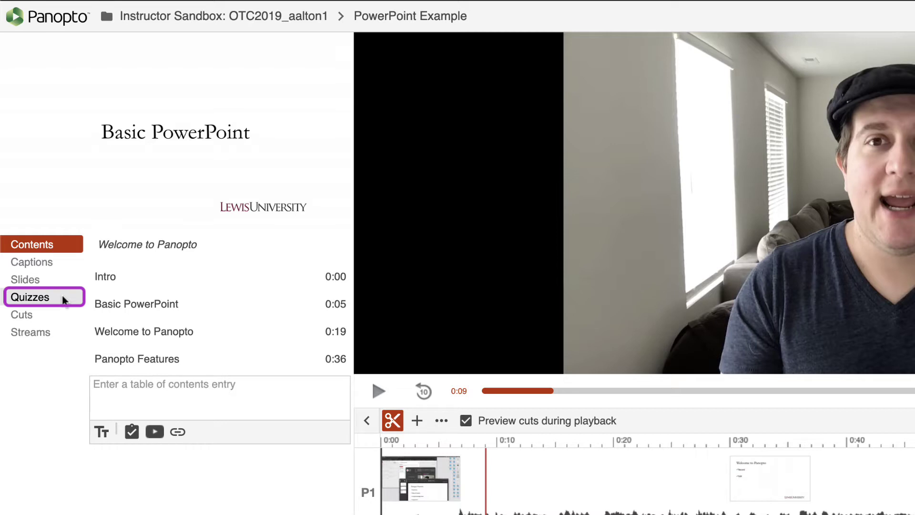
Step: Add a quiz at 0:09 of the video and delete it again
left_click(64, 297)
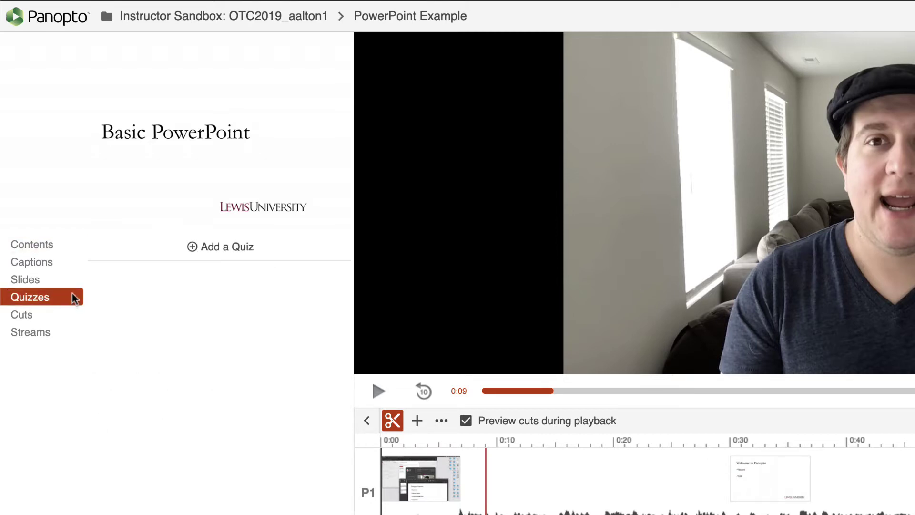
left_click(243, 248)
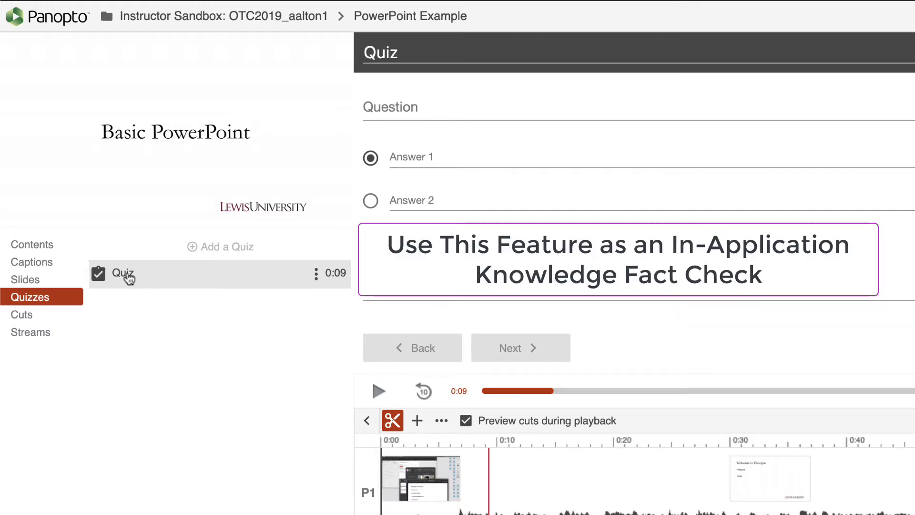
left_click(315, 277)
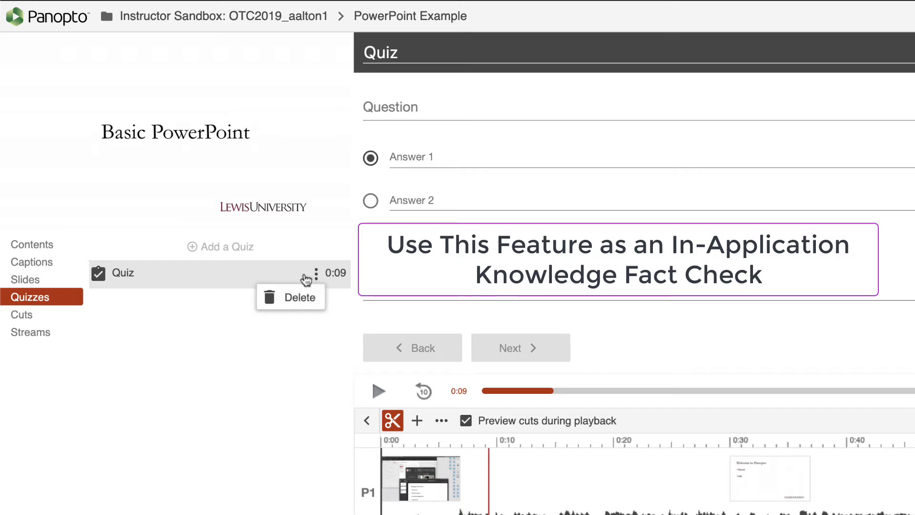
left_click(123, 276)
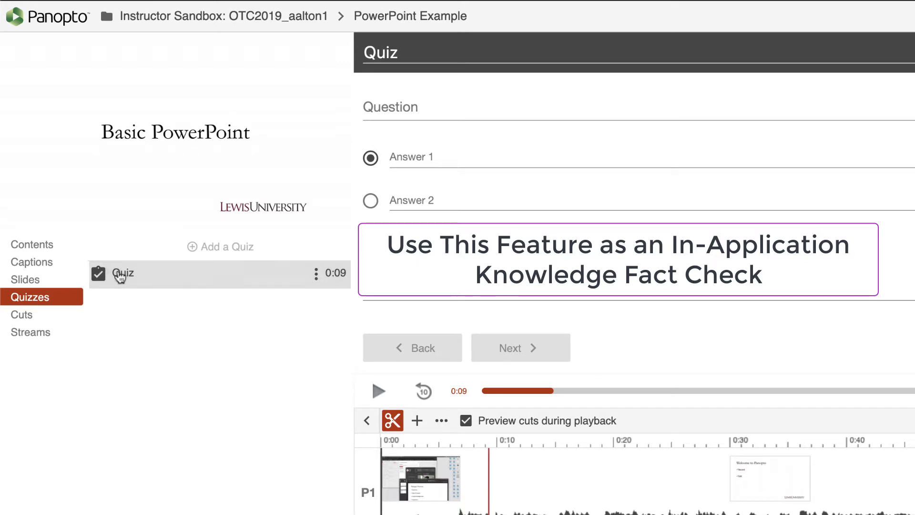
left_click(316, 276)
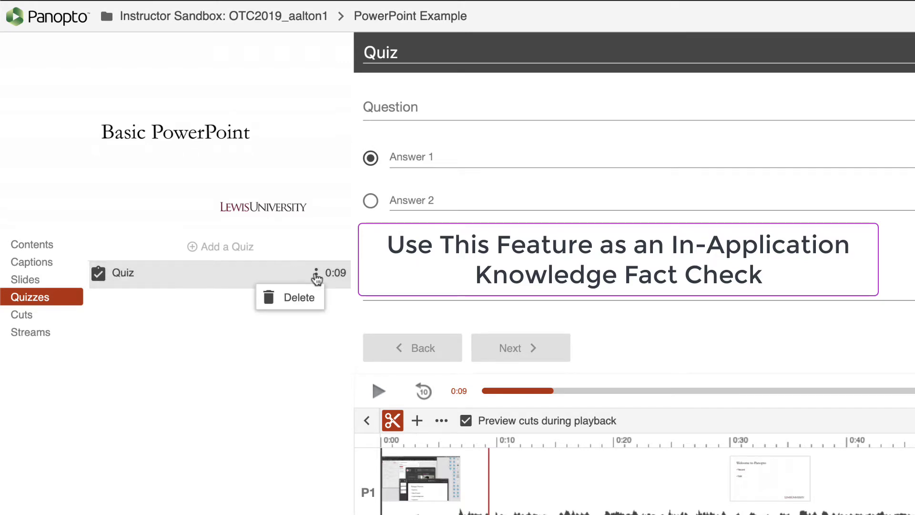
left_click(299, 301)
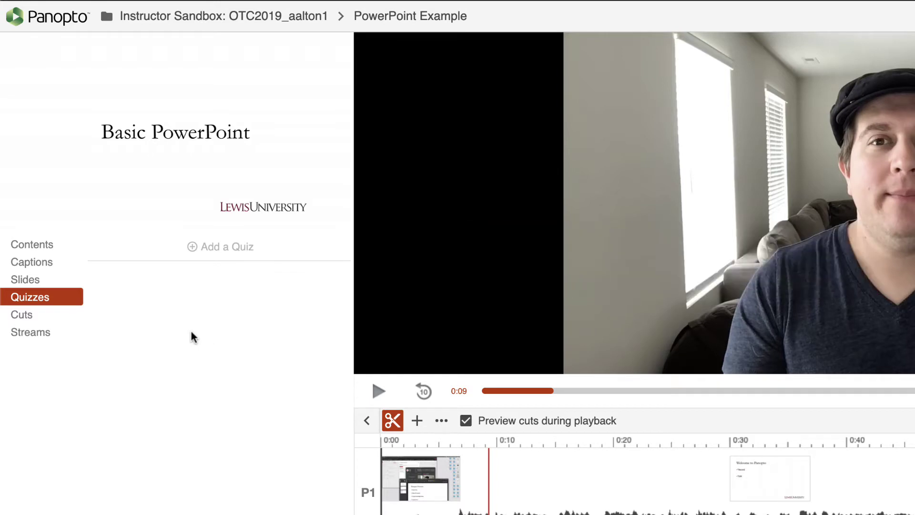
Step: In the video's contents, insert a quiz at about 0:32, between the "Welcome to Panopto" and "Panopto Features" entries
left_click(62, 244)
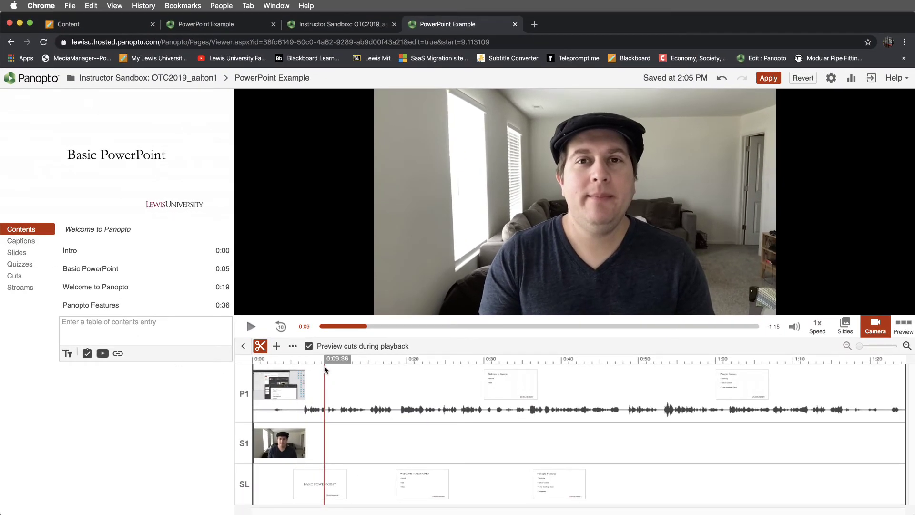
left_click(399, 361)
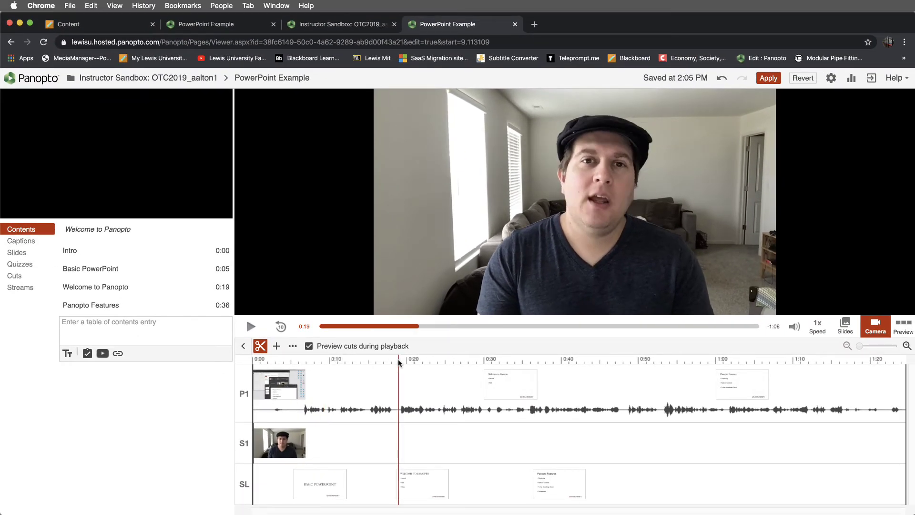
left_click(445, 360)
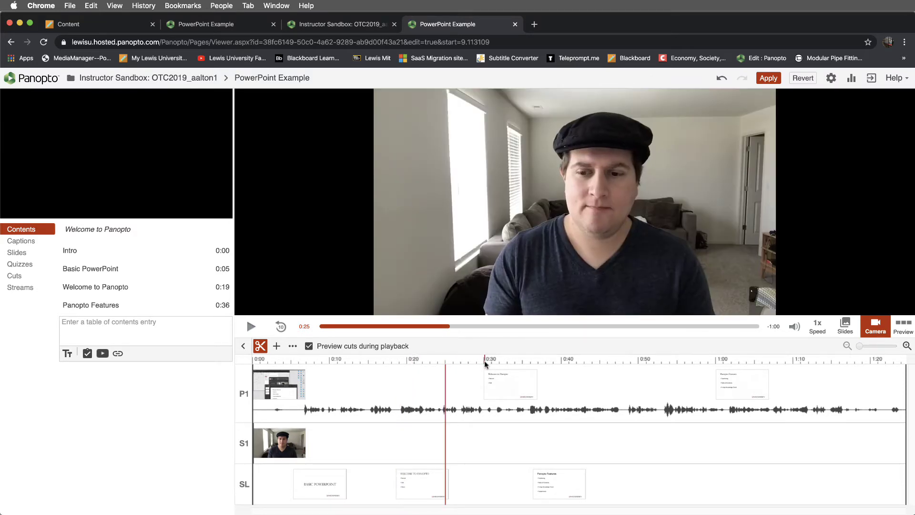
left_click(484, 360)
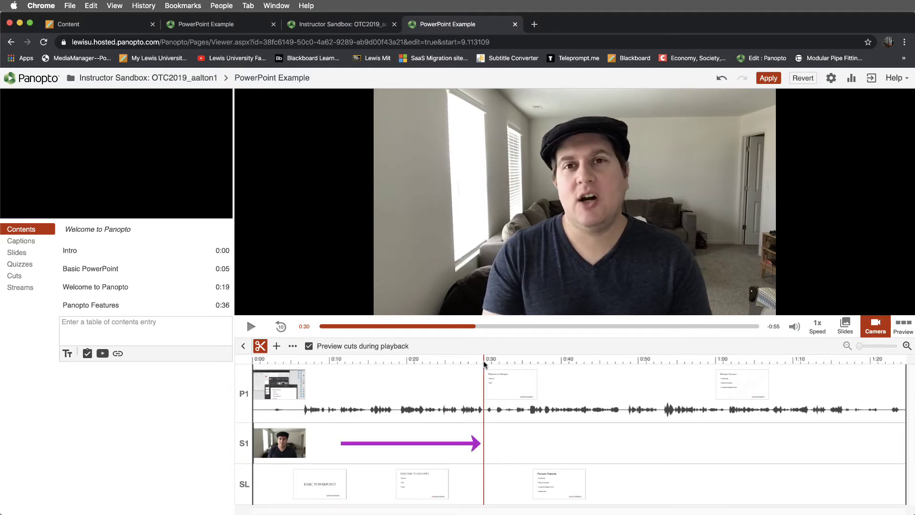
left_click(251, 328)
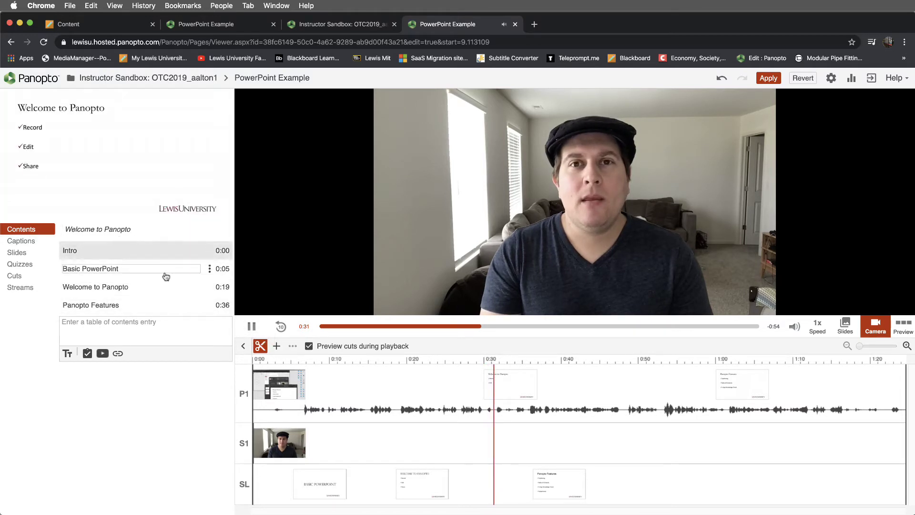
key("space")
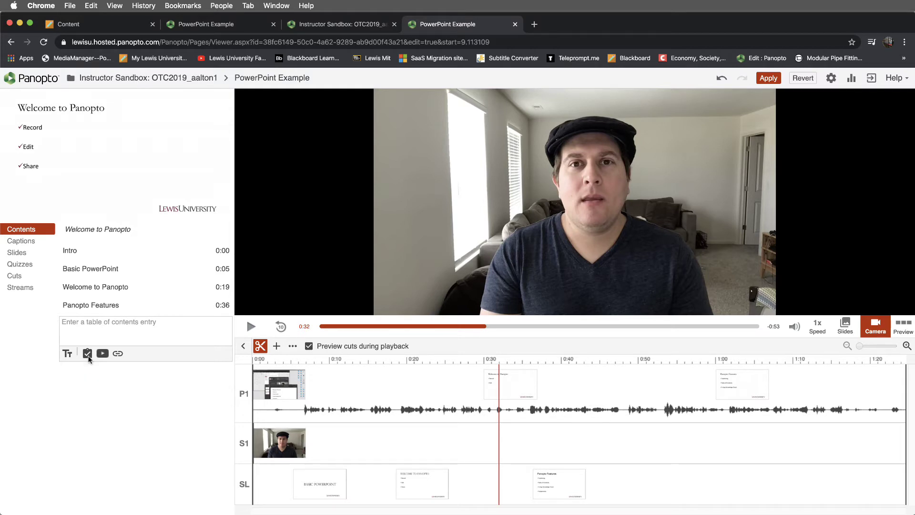
left_click(88, 355)
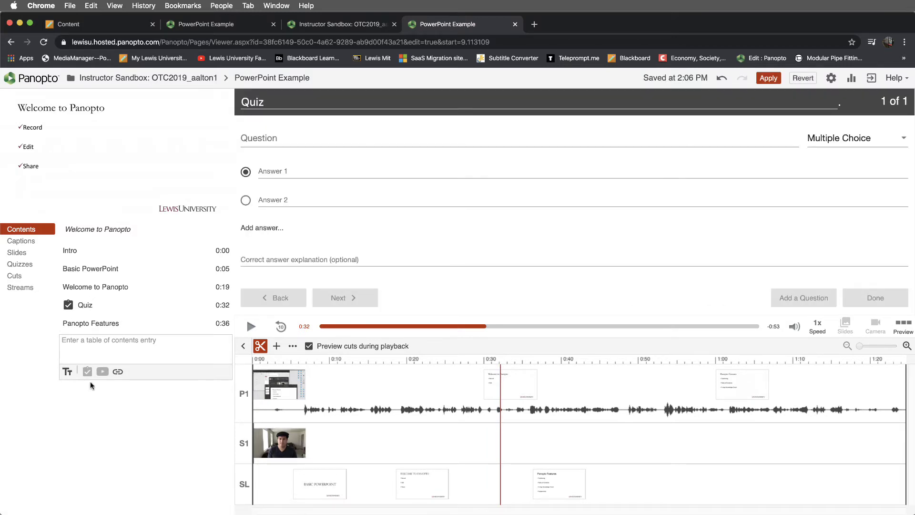
Step: Rename the new quiz entry in the table of contents as "Knowledge Check"
mouse_move(210, 308)
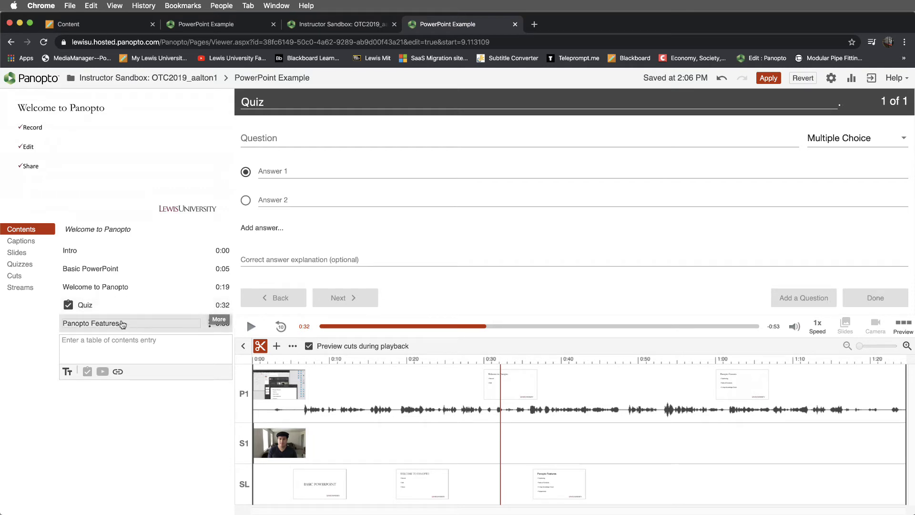
left_click(100, 305)
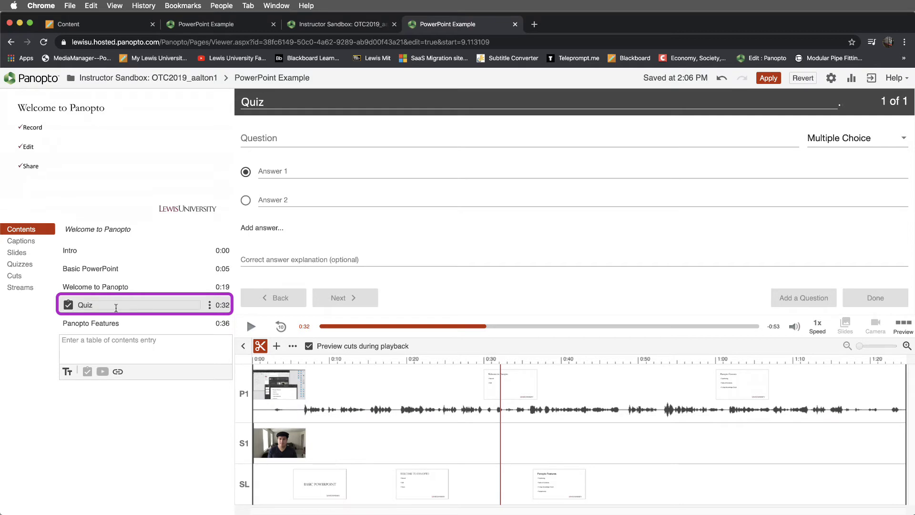
left_click(180, 305)
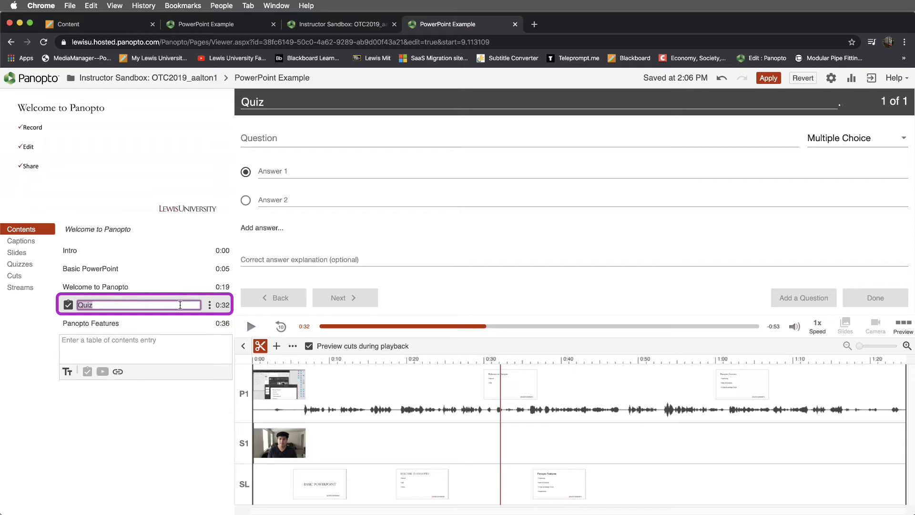
key("BackSpace")
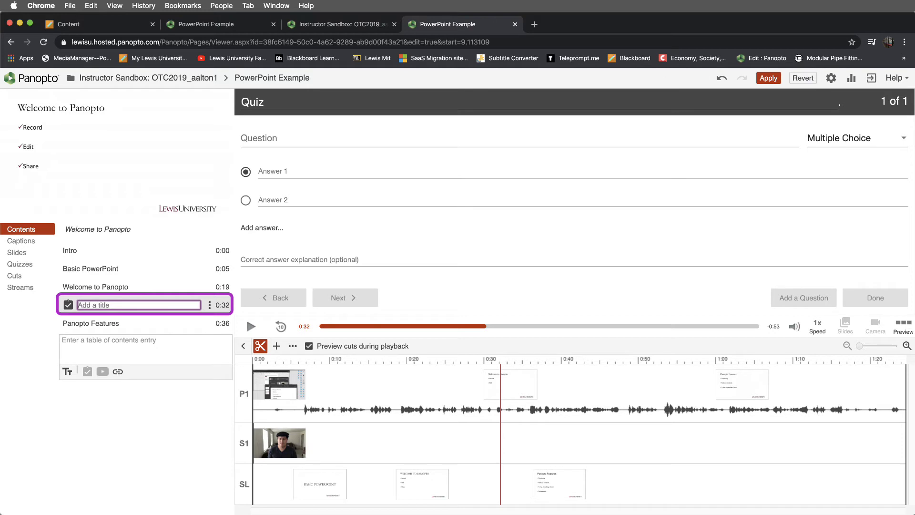
type("Knowledge Check")
left_click(59, 312)
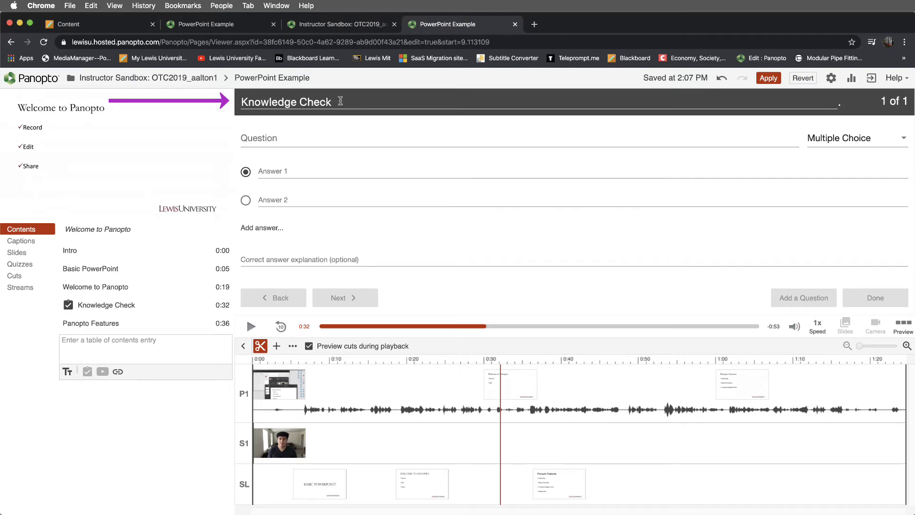
Step: Enter "What is the password?" as the quiz question and keep its type as Multiple Choice
left_click(298, 139)
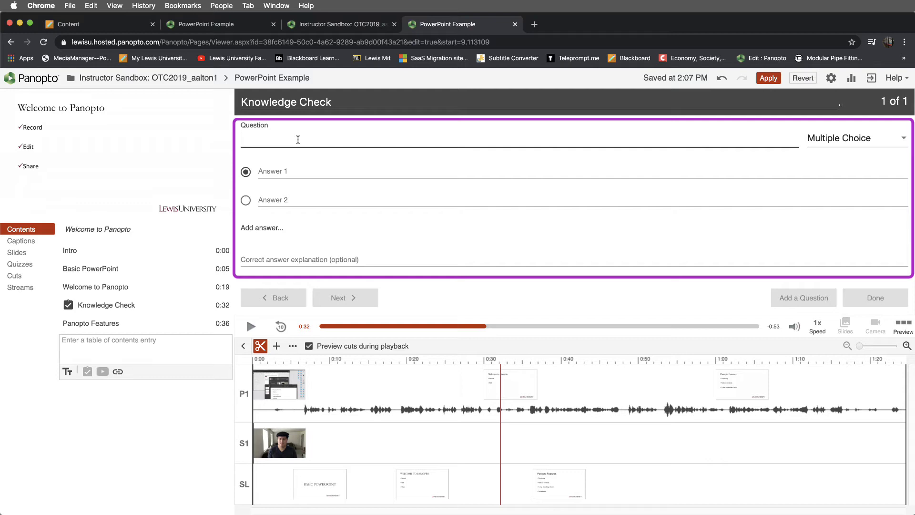
type("What i")
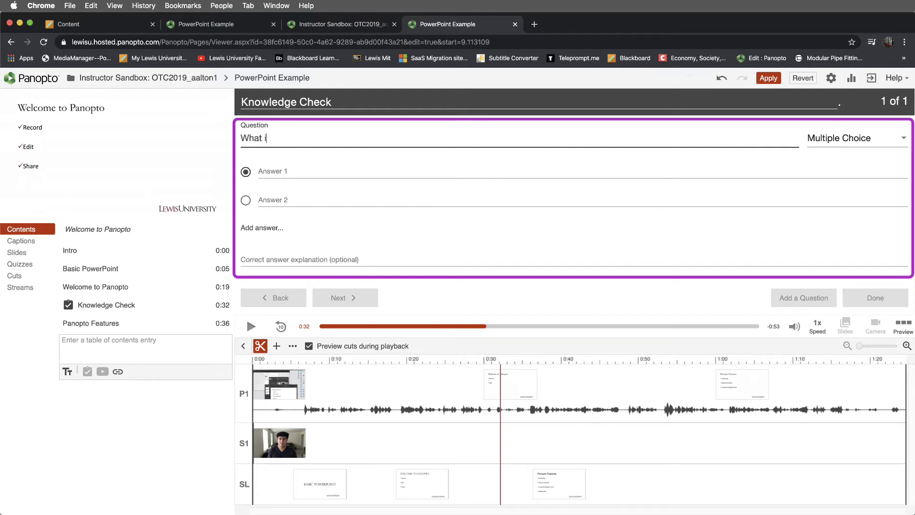
type("s the password?")
left_click(838, 145)
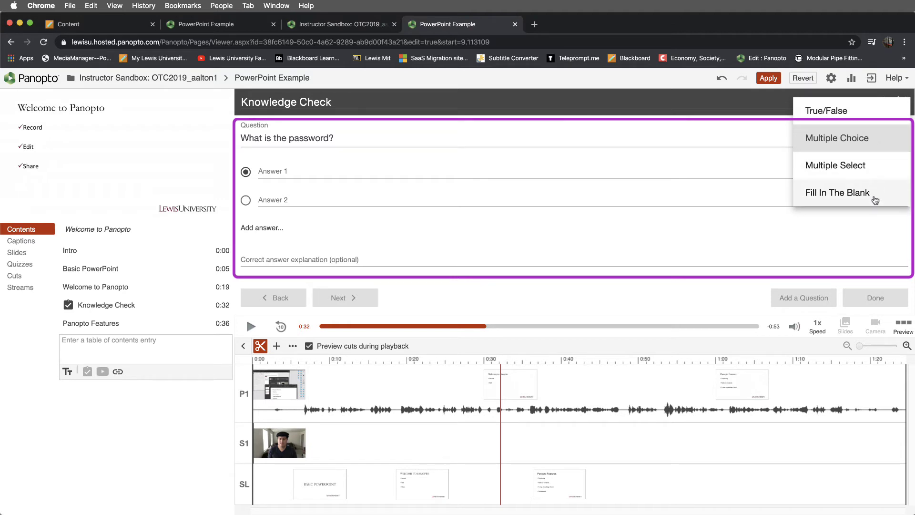
left_click(877, 146)
Step: Enter "Let me in" as the first answer and "Keep me out" as the second answer
left_click(310, 172)
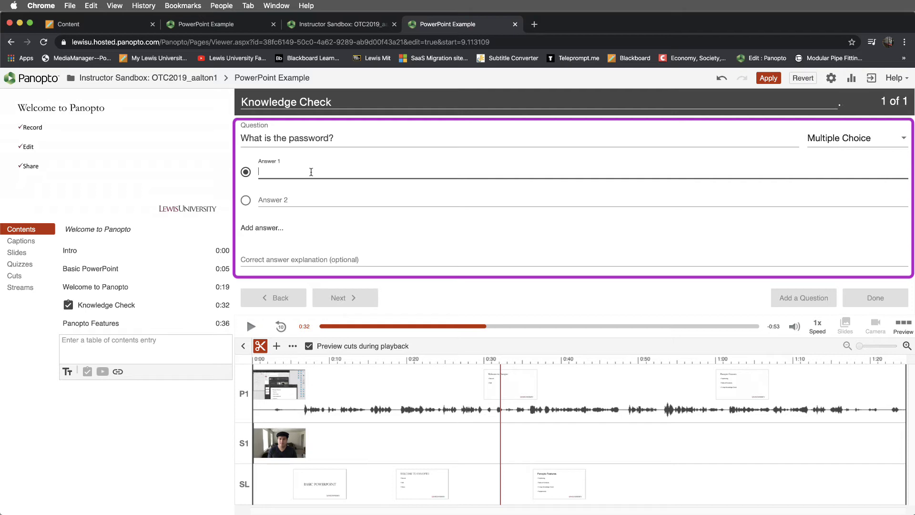
type("Let me in")
left_click(290, 199)
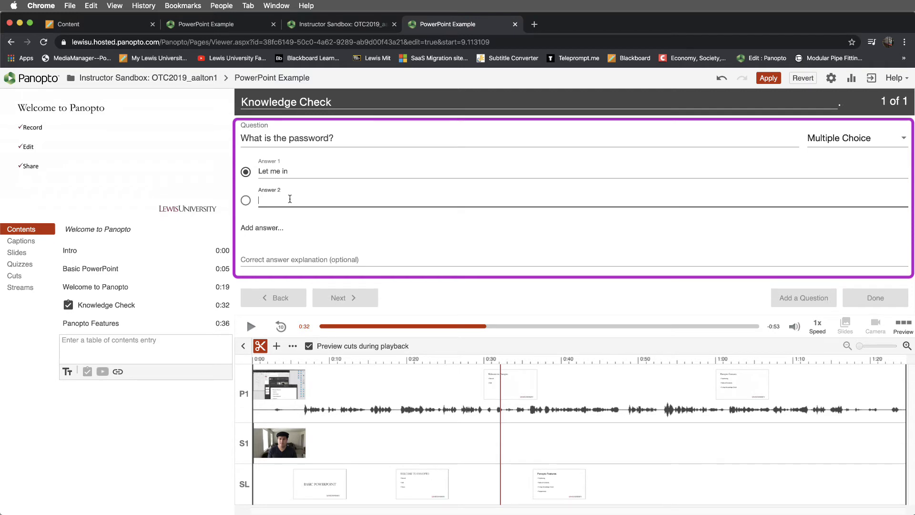
type("Kee")
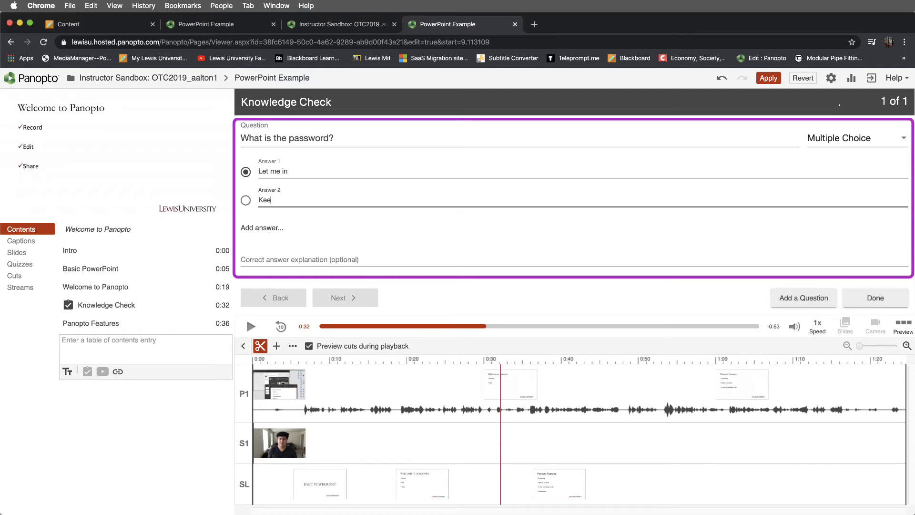
type("p me out")
Step: Try "Keep me out" as the correct answer and an extra third answer, and revert both changes
left_click(246, 201)
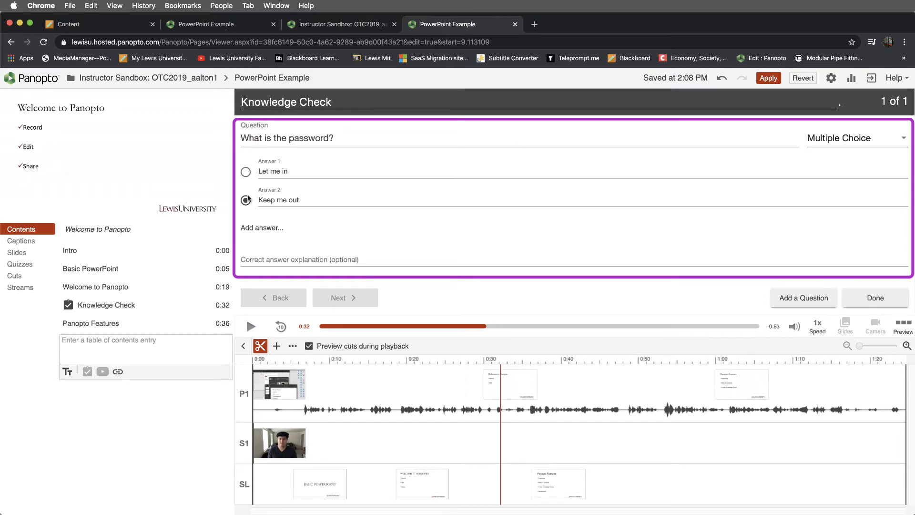
left_click(246, 173)
left_click(265, 232)
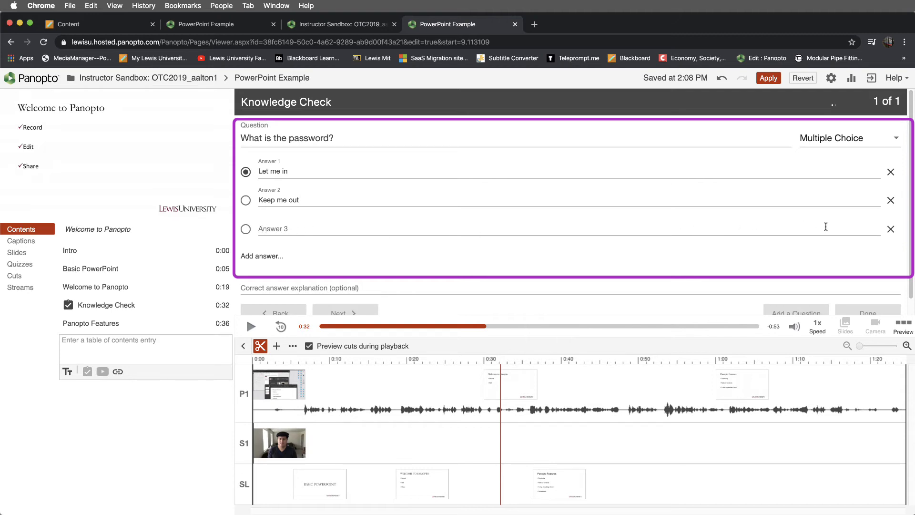
left_click(890, 230)
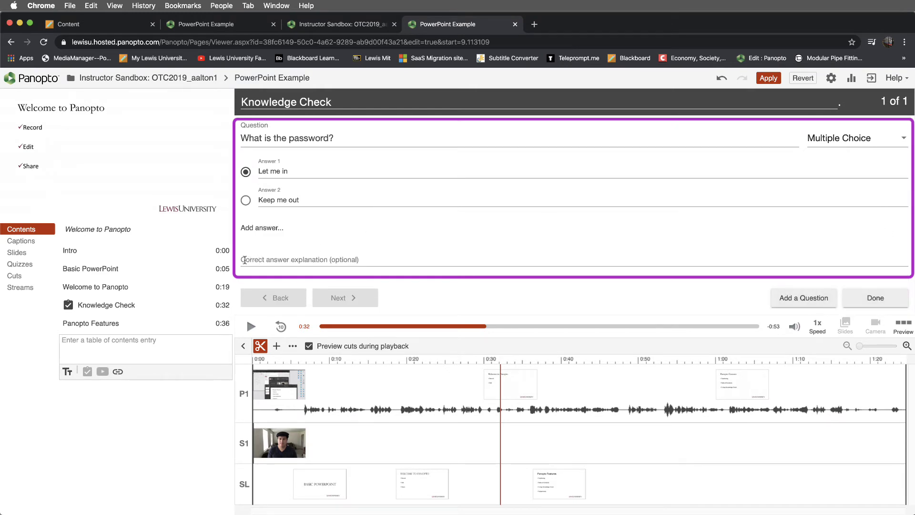
Step: Enter "Yes let me in is correct." as the correct answer explanation
left_click(320, 261)
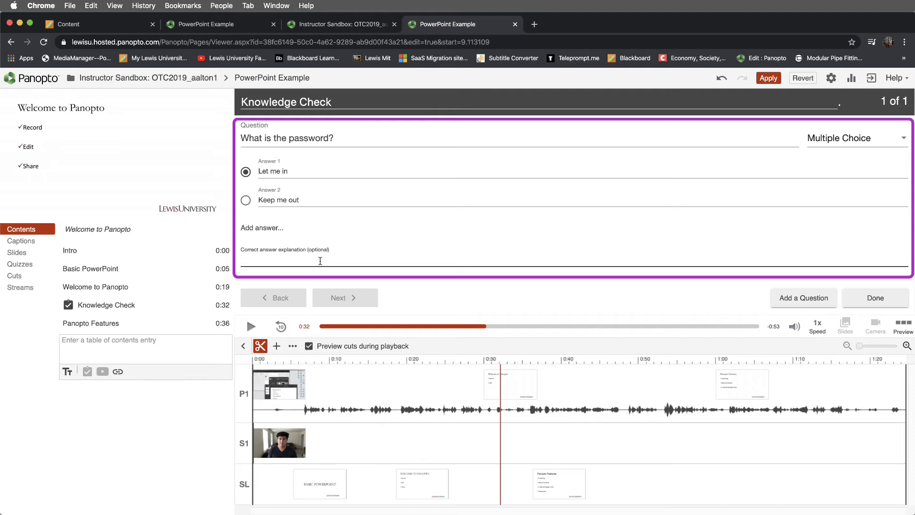
type("Obv")
key("BackSpace")
key("BackSpace")
type("Yes let me in is correct")
left_click(294, 273)
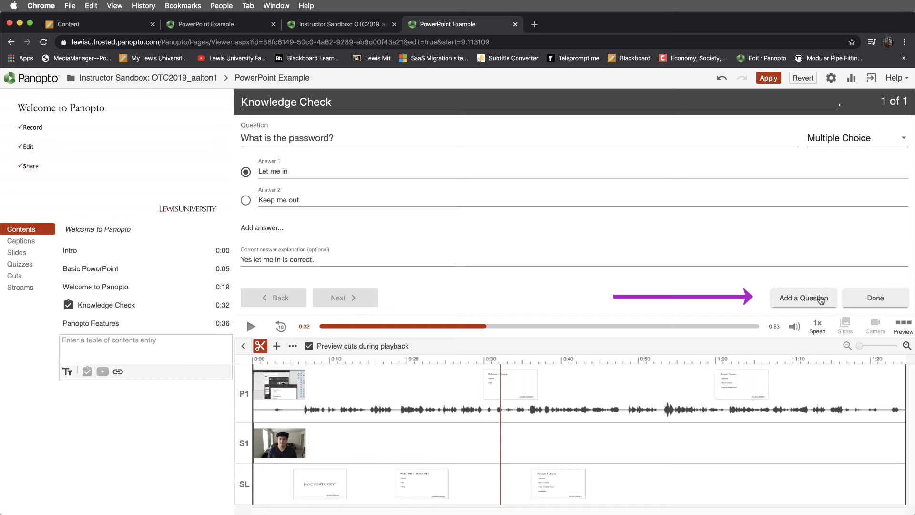
Step: Complete the question, set the quiz position to 0:00:30.00, and return to the quiz settings
left_click(888, 300)
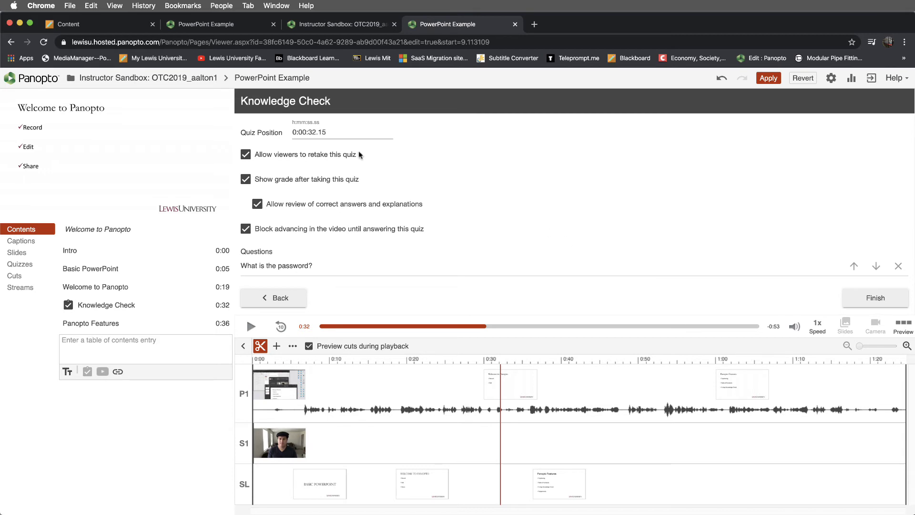
left_click(312, 132)
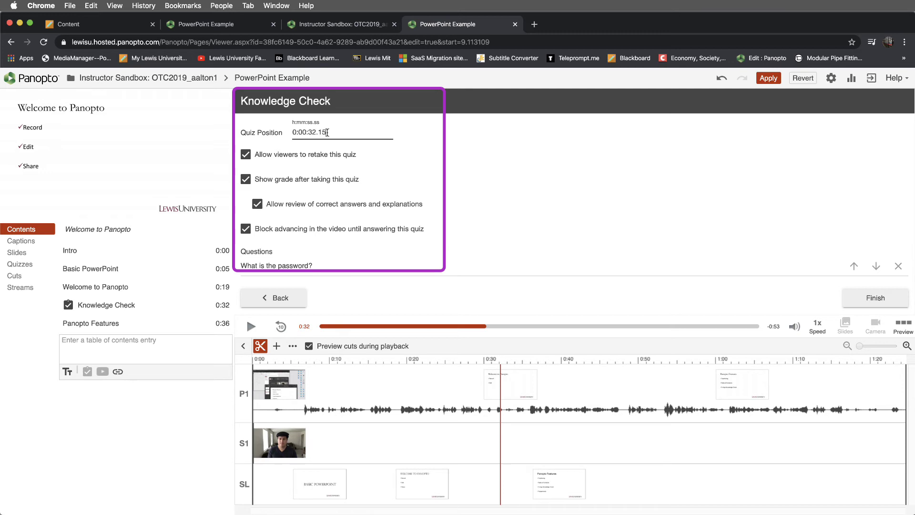
key("BackSpace")
key("BackSpace")
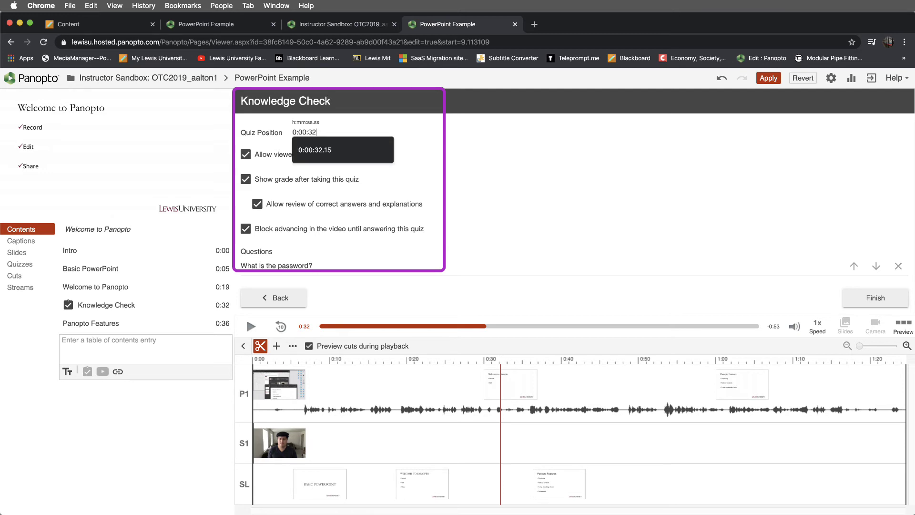
key("BackSpace")
type("0")
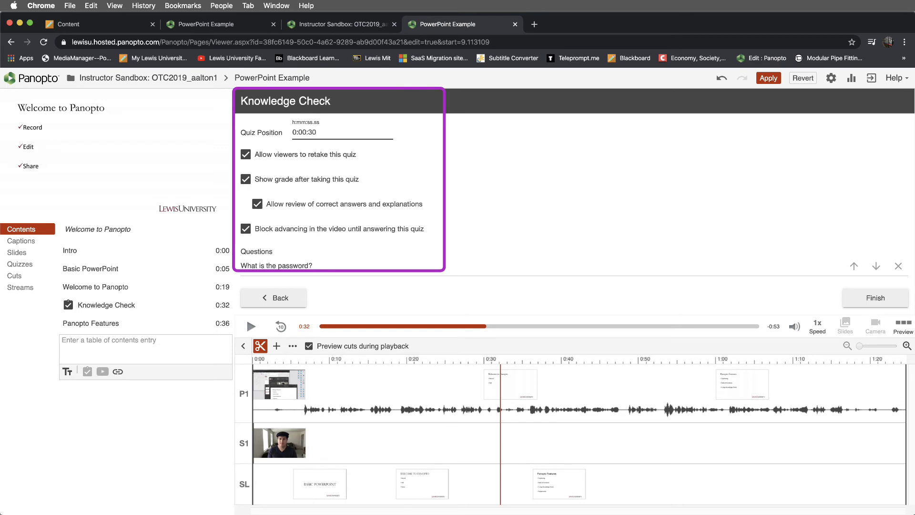
type(".00")
key("Return")
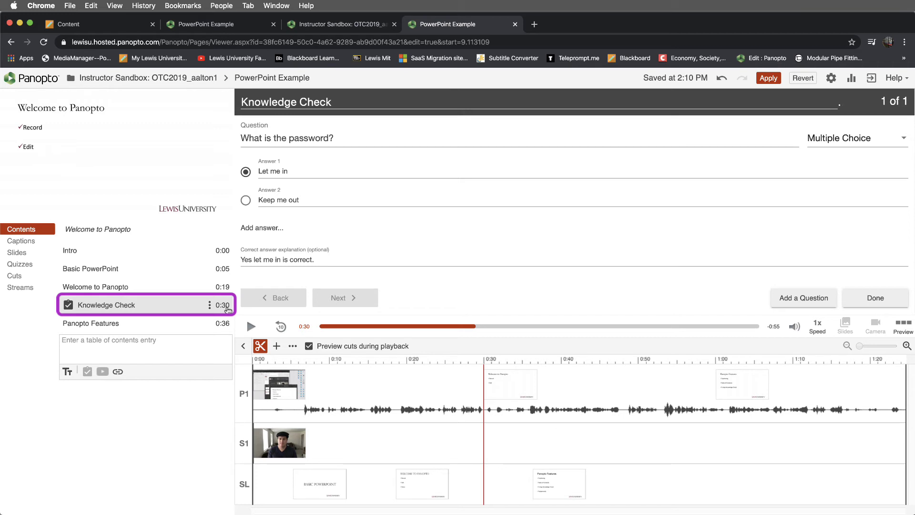
left_click(875, 298)
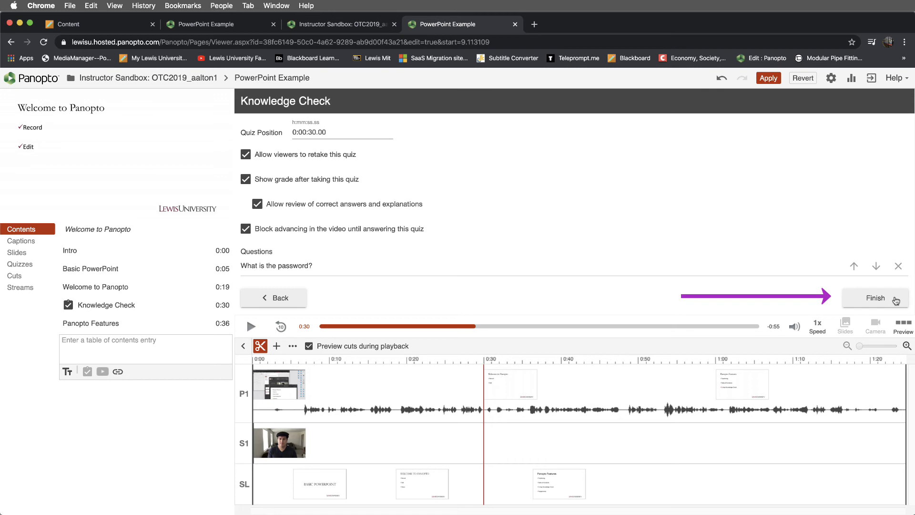
Step: Finish the Knowledge Check quiz, apply the changes to the video, and close the editor
left_click(896, 300)
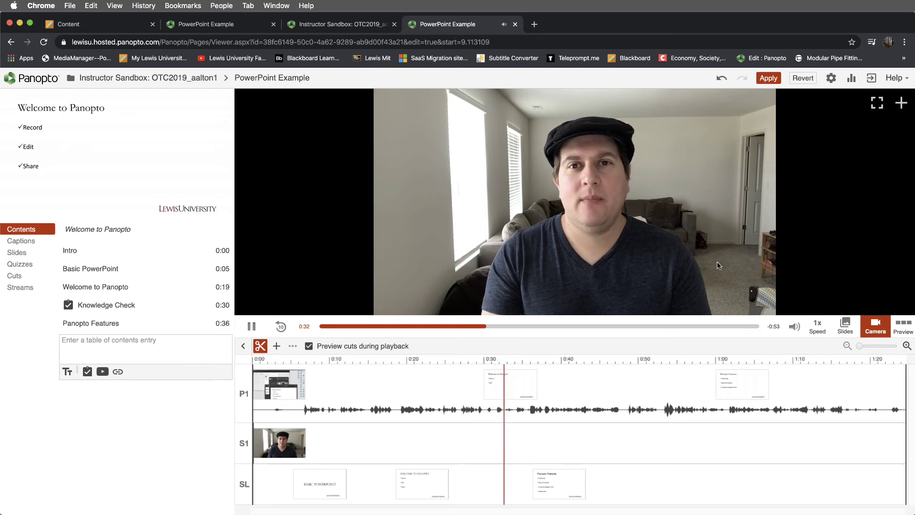
left_click(768, 78)
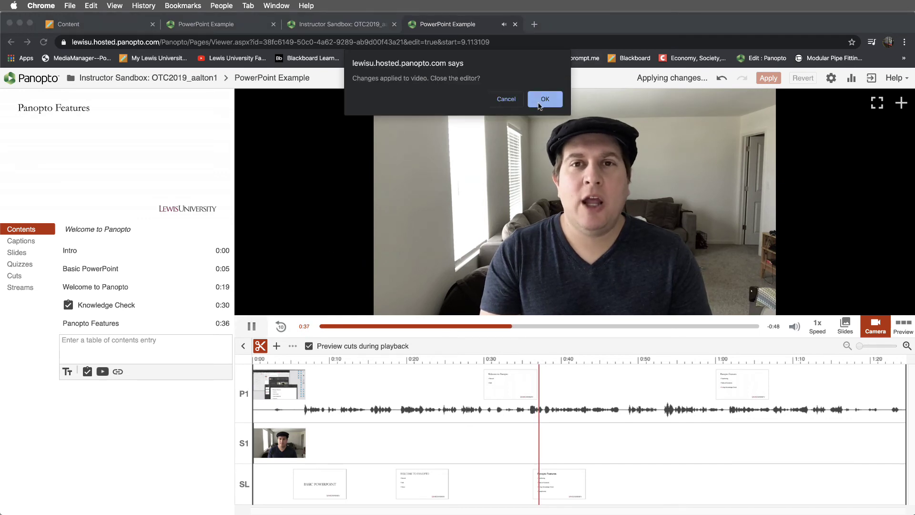
key("Return")
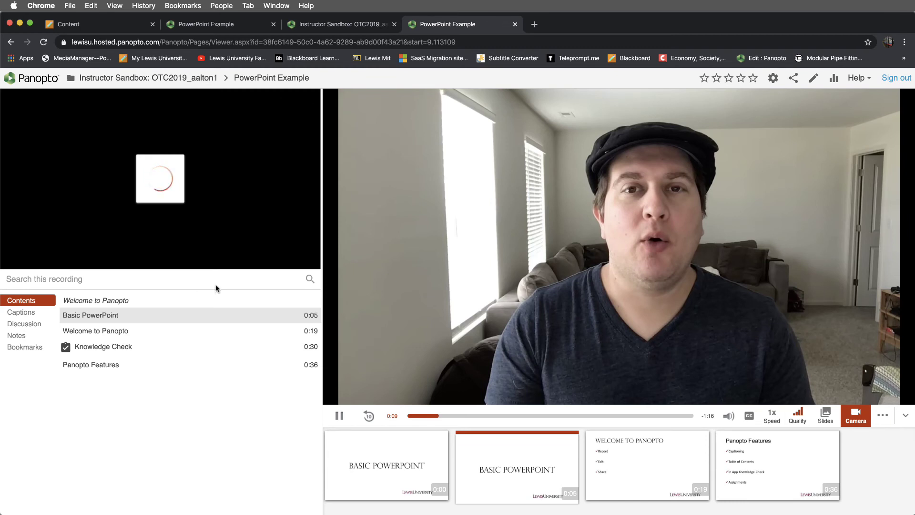
Step: Play the video from about 0:25 up to the Knowledge Check and submit "Let me in" as the answer
left_click(339, 415)
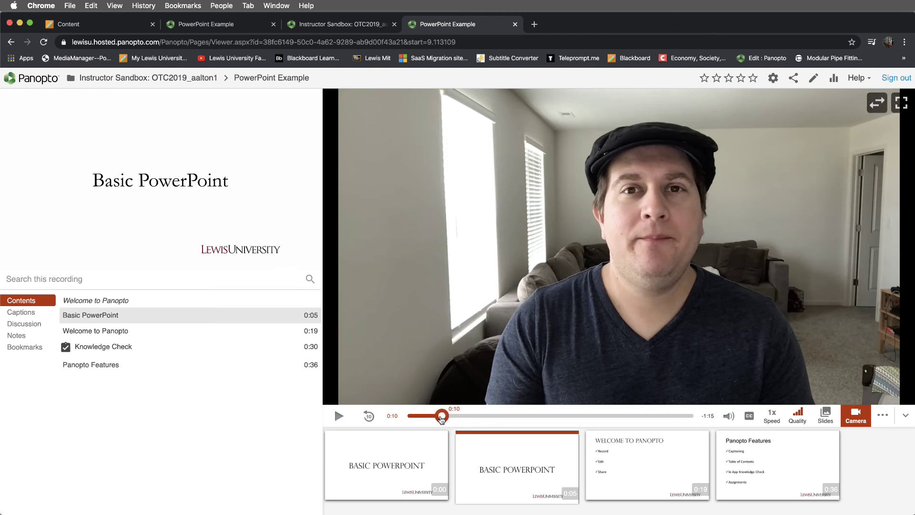
left_click_drag(441, 418, 491, 418)
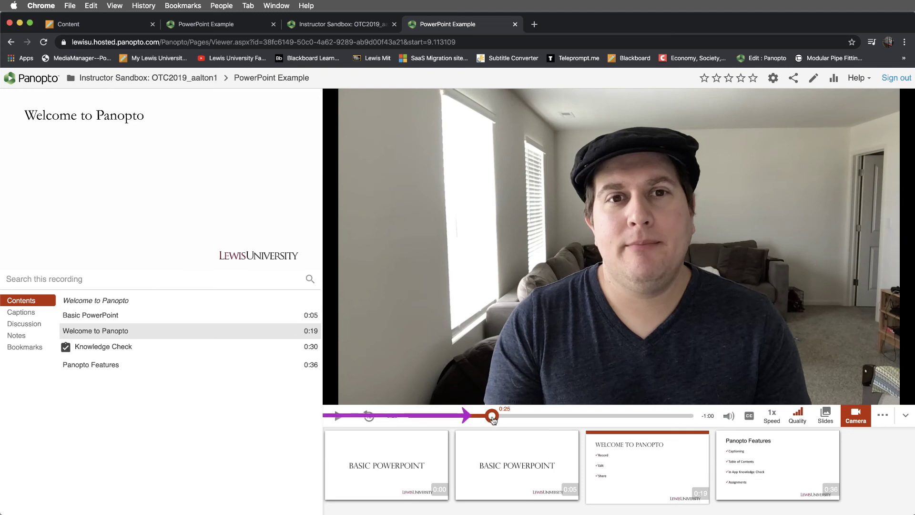
left_click(339, 417)
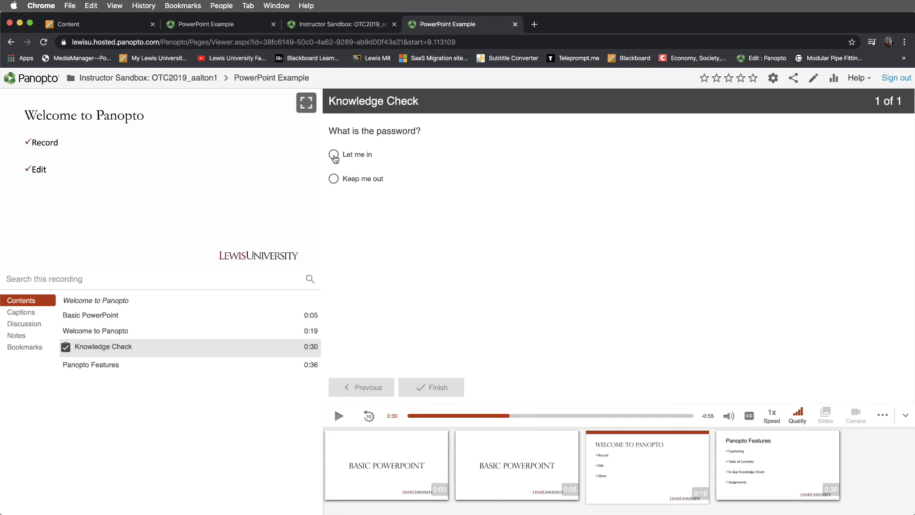
left_click(333, 154)
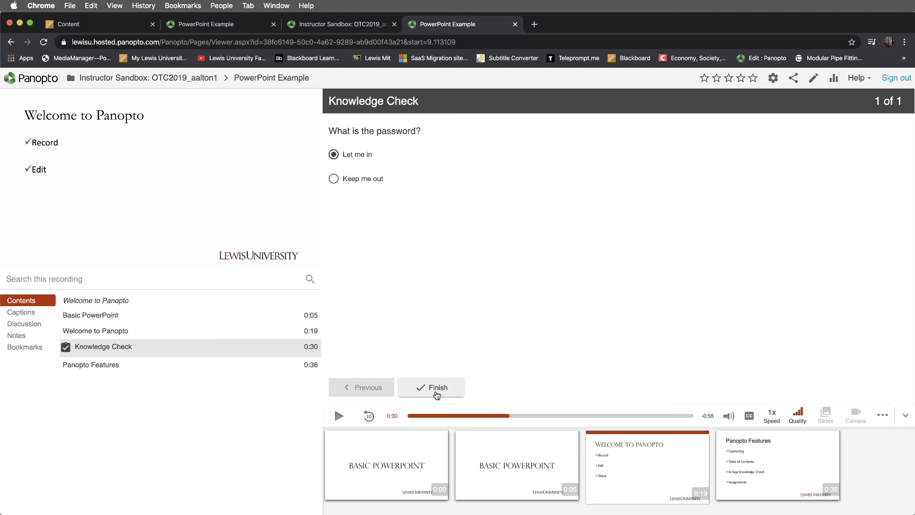
left_click(437, 390)
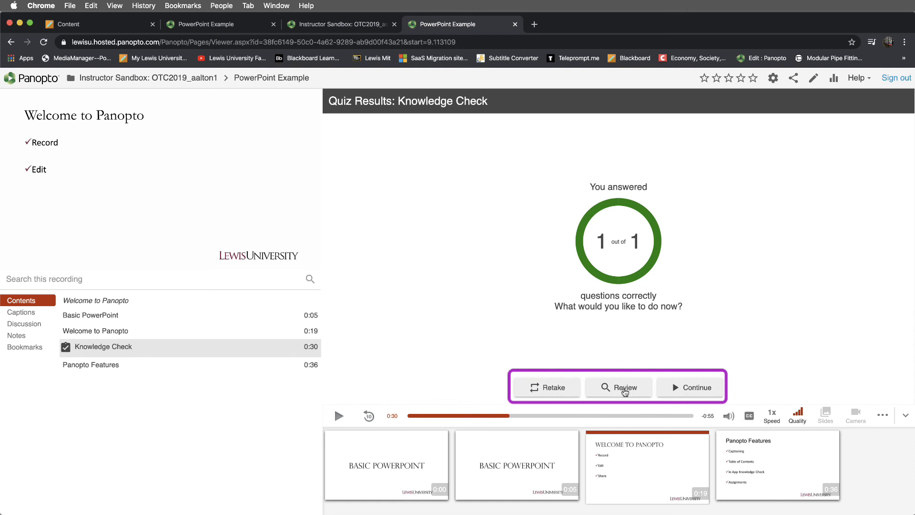
Step: Review the submitted quiz answer and its explanation, and continue the video briefly past the quiz before pausing it
left_click(621, 388)
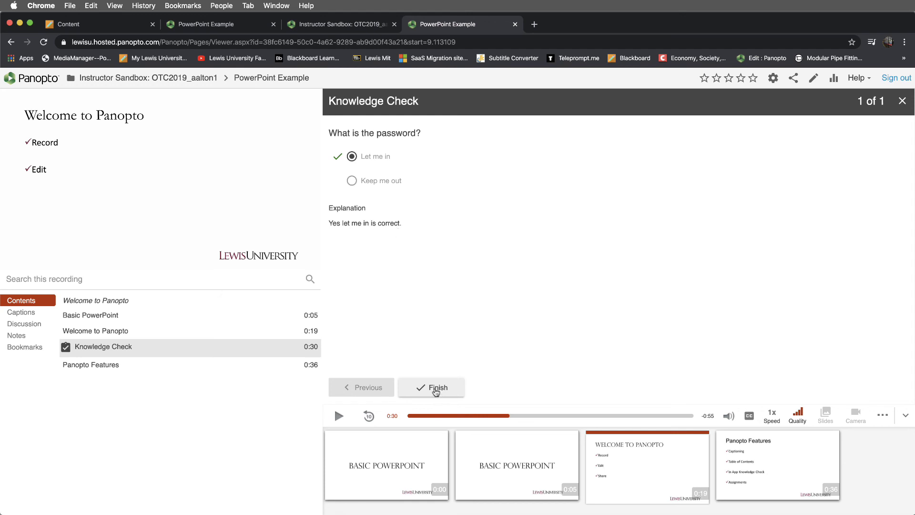
left_click(435, 391)
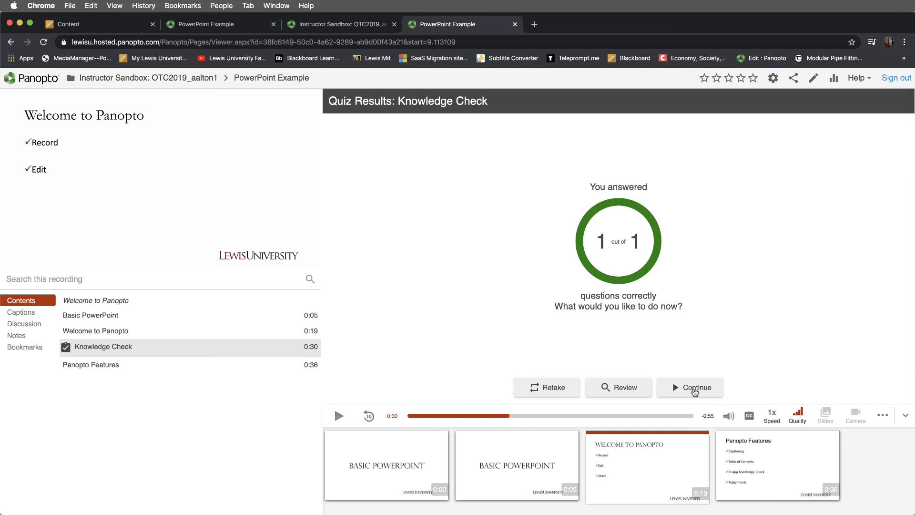
left_click(695, 387)
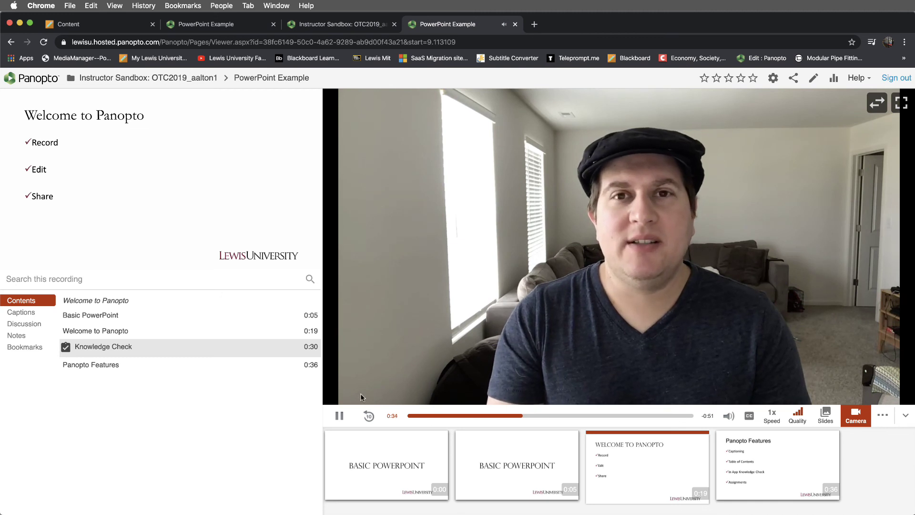
left_click(339, 417)
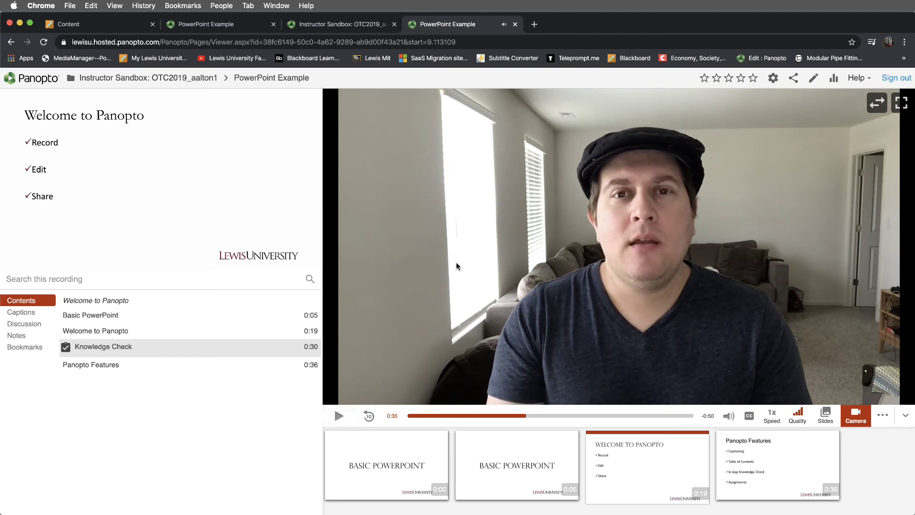